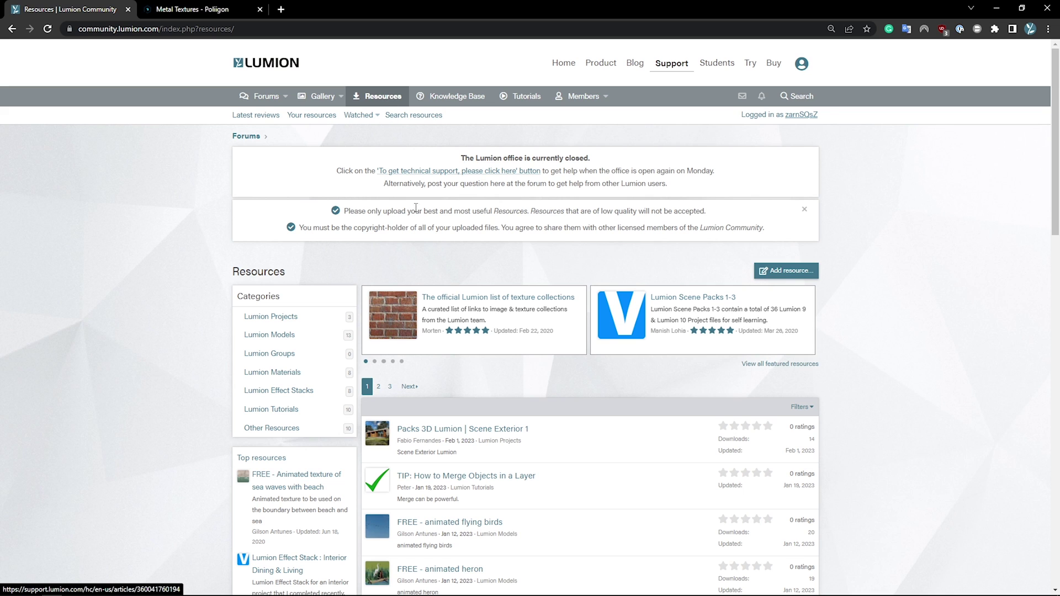
- Open the official Lumion list of texture collections and follow its Poliigon link
left_click(453, 301)
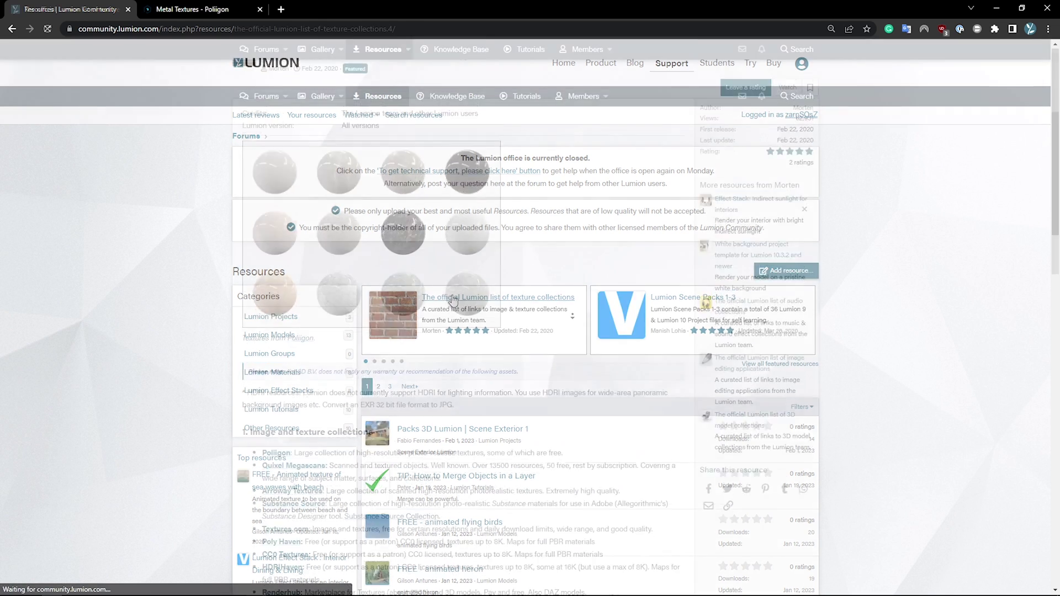
scroll(574, 309, "down", 2)
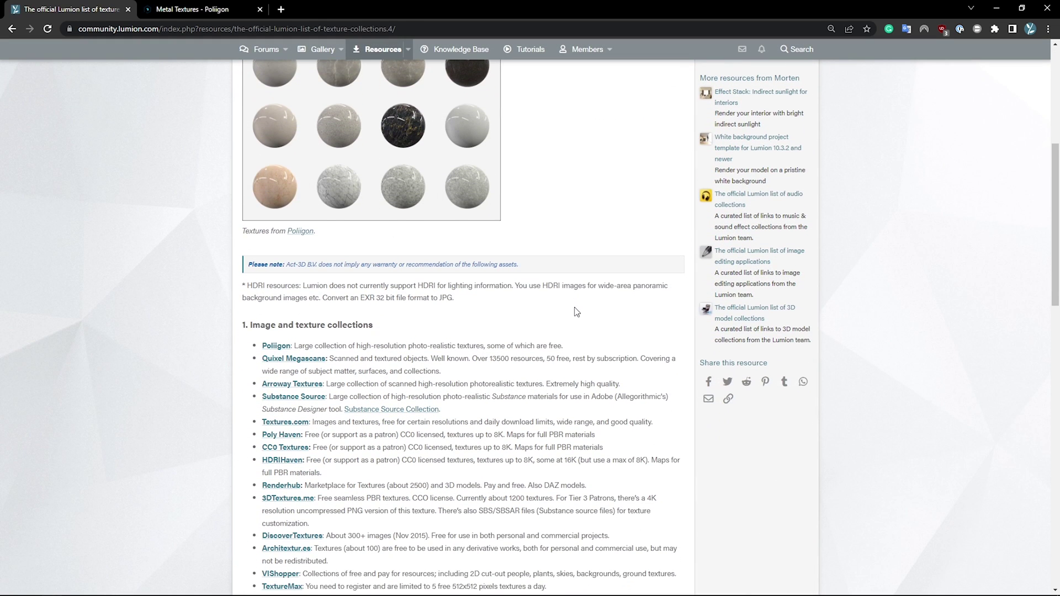
left_click(276, 346)
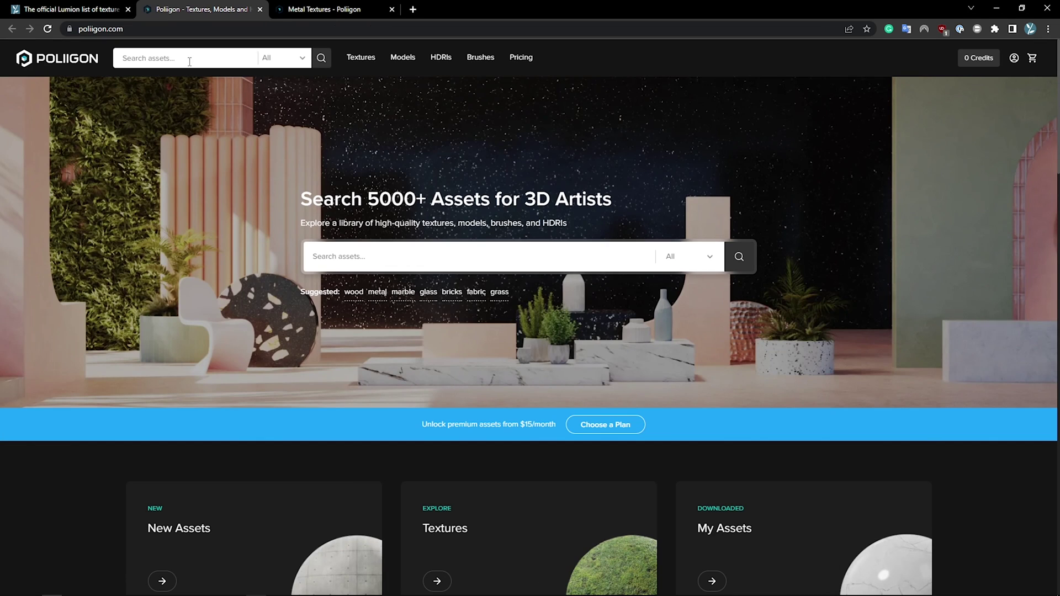
- Search Poliigon's assets for 'chainmail'
left_click(191, 59)
type("chainmail")
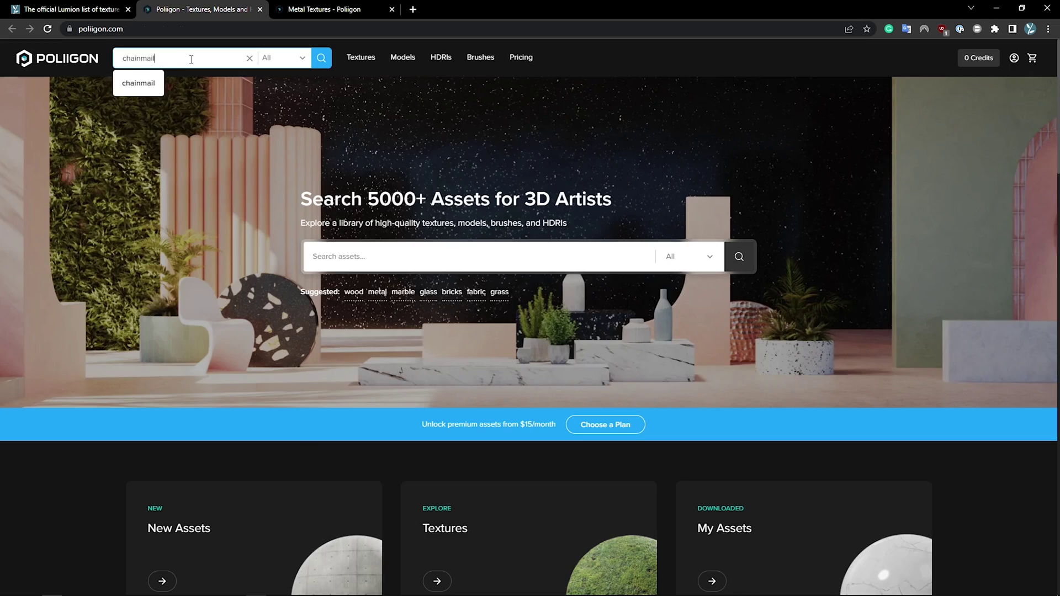
key("Return")
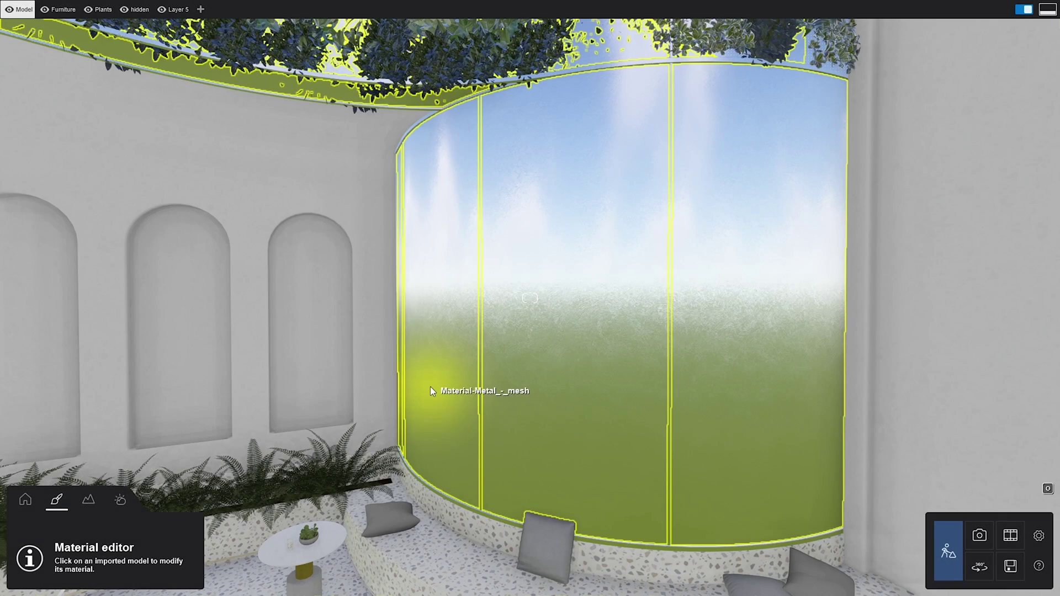
- Select the curved glass wall and assign it a plain Standard material from the Materials library
left_click(431, 389)
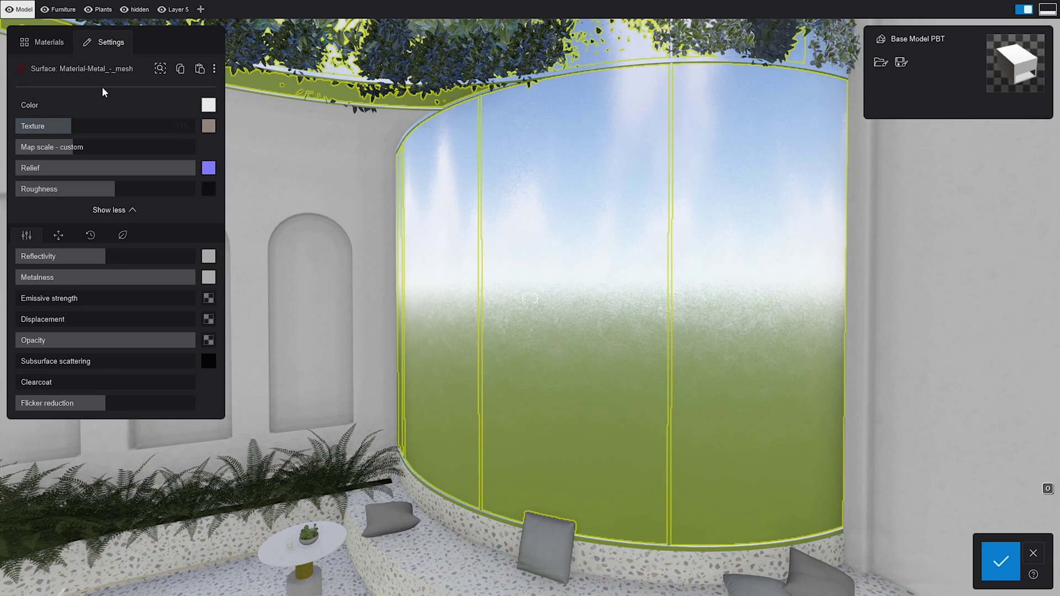
left_click(62, 51)
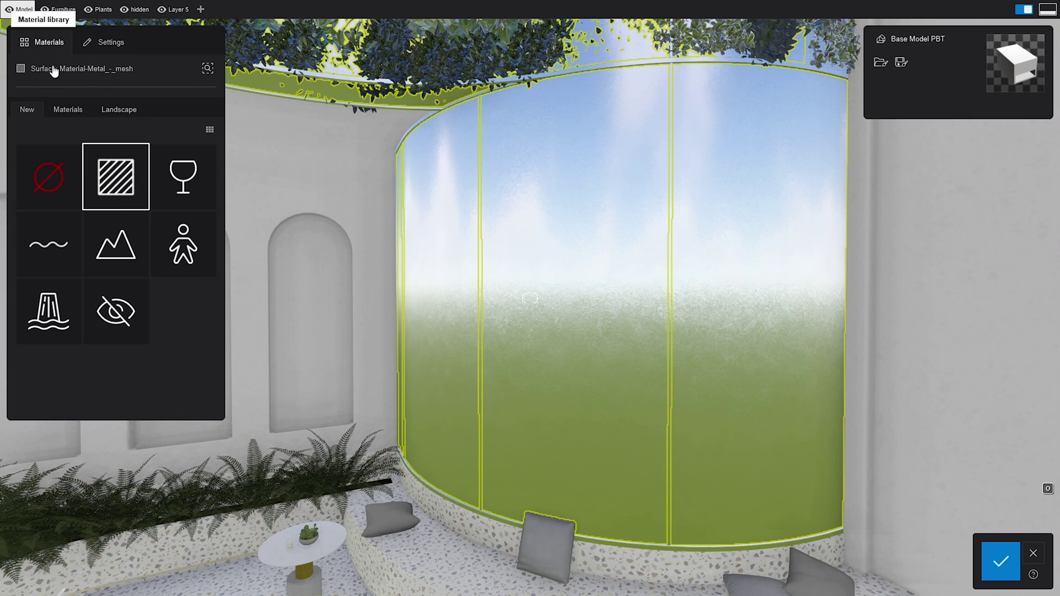
left_click(103, 182)
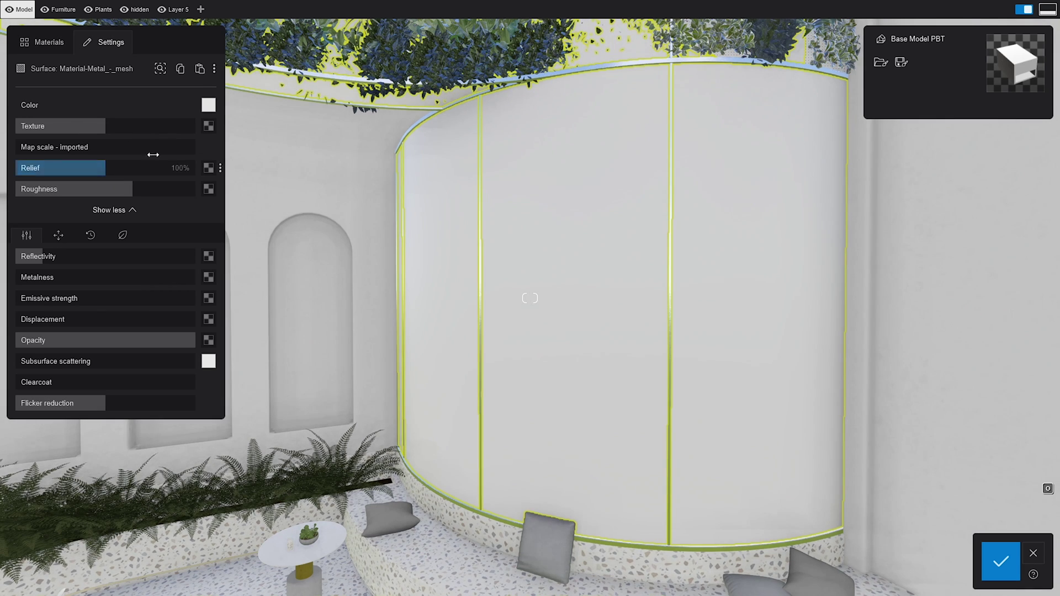
- Load the chainmail Albedo JPG as the wall's colour texture, listing JPG files
left_click(209, 128)
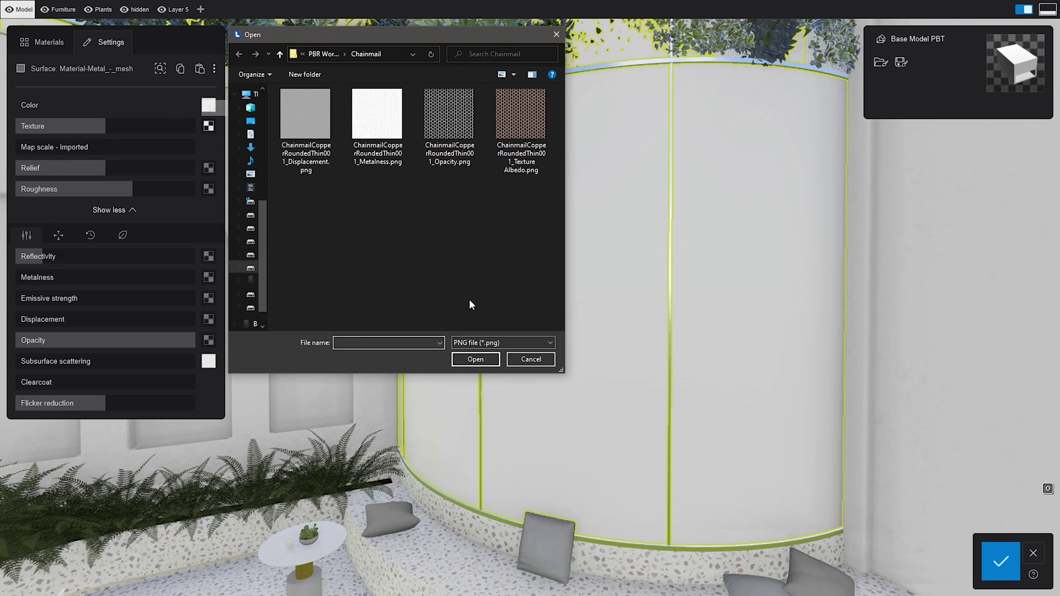
double_click(518, 140)
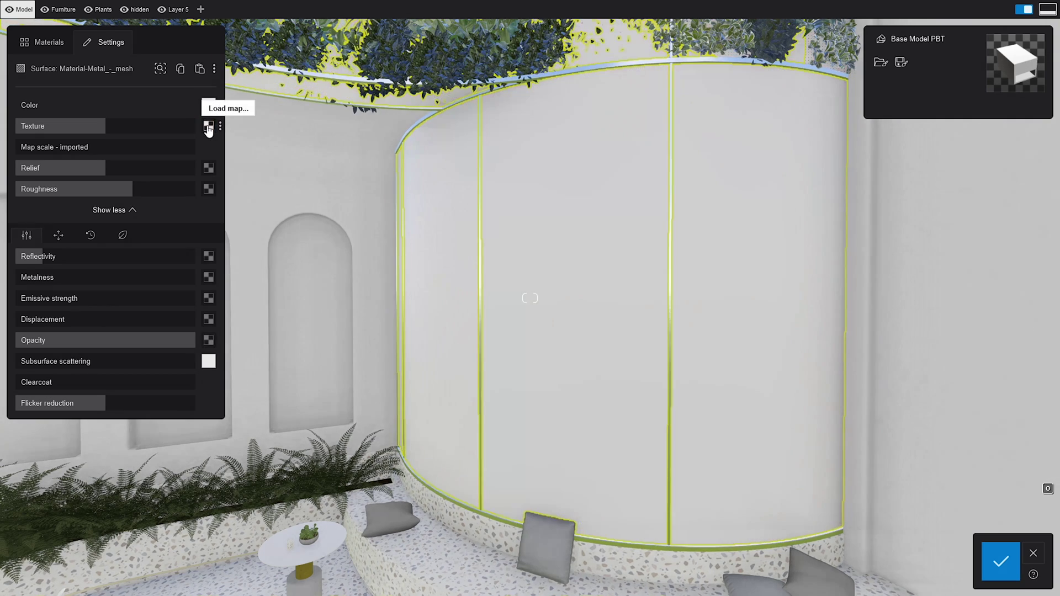
left_click(208, 127)
left_click(497, 343)
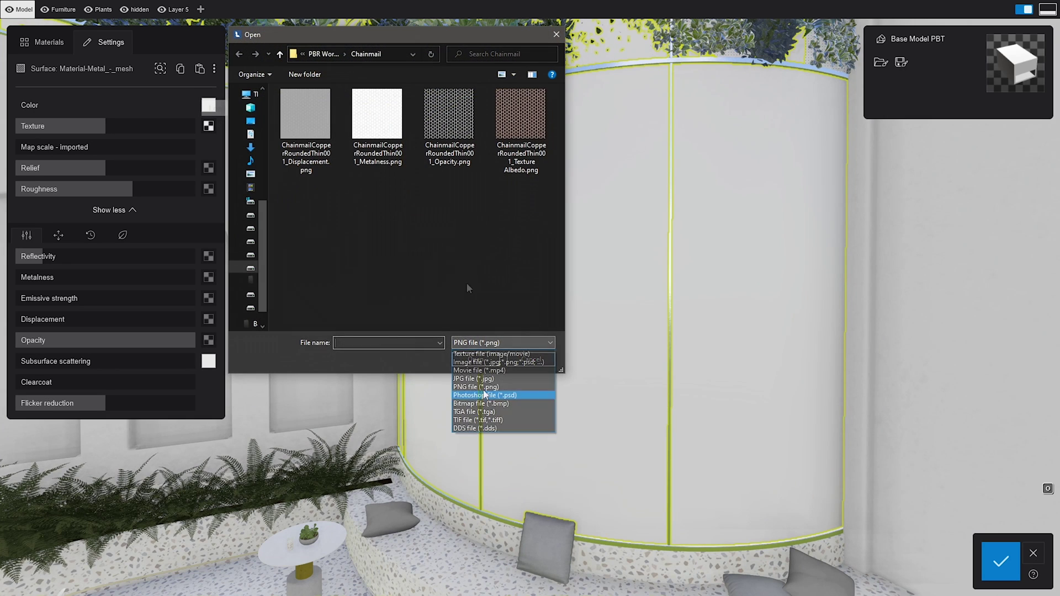
left_click(484, 381)
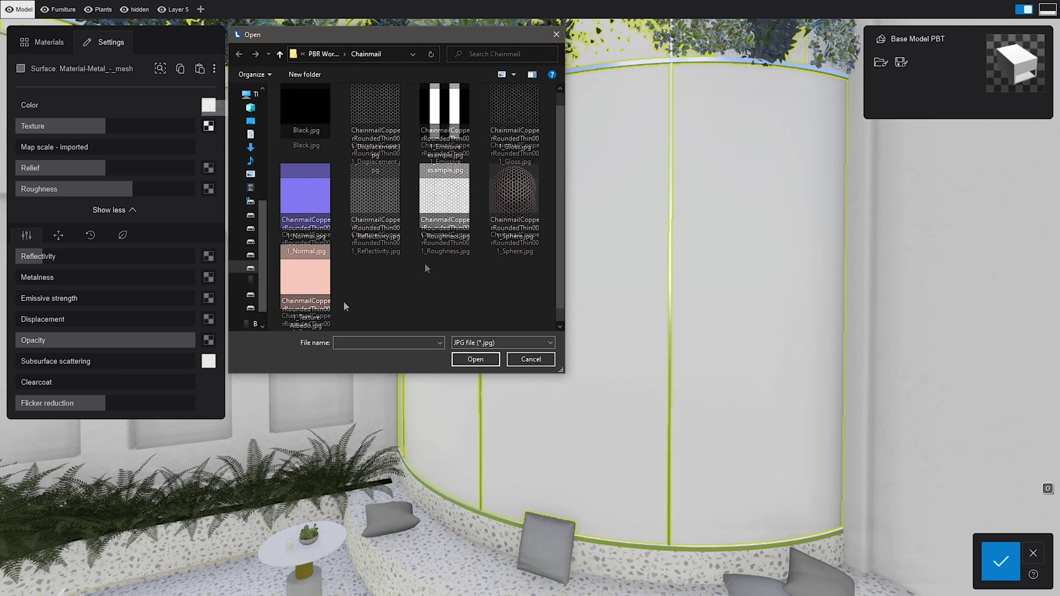
double_click(326, 304)
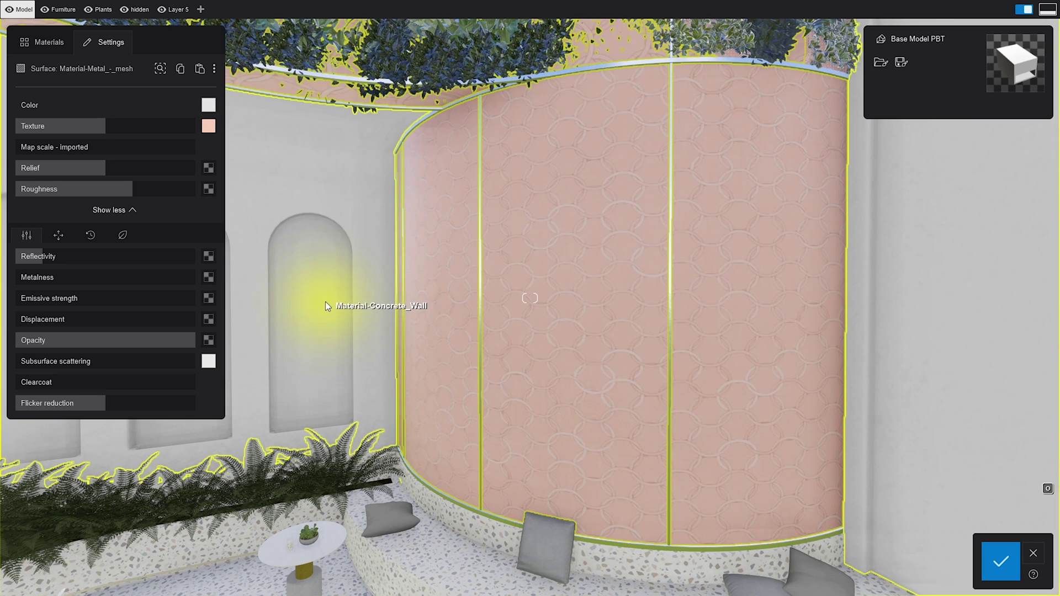
- Add the chainmail Opacity.png map and scale the texture to 4.7 m
left_click(214, 341)
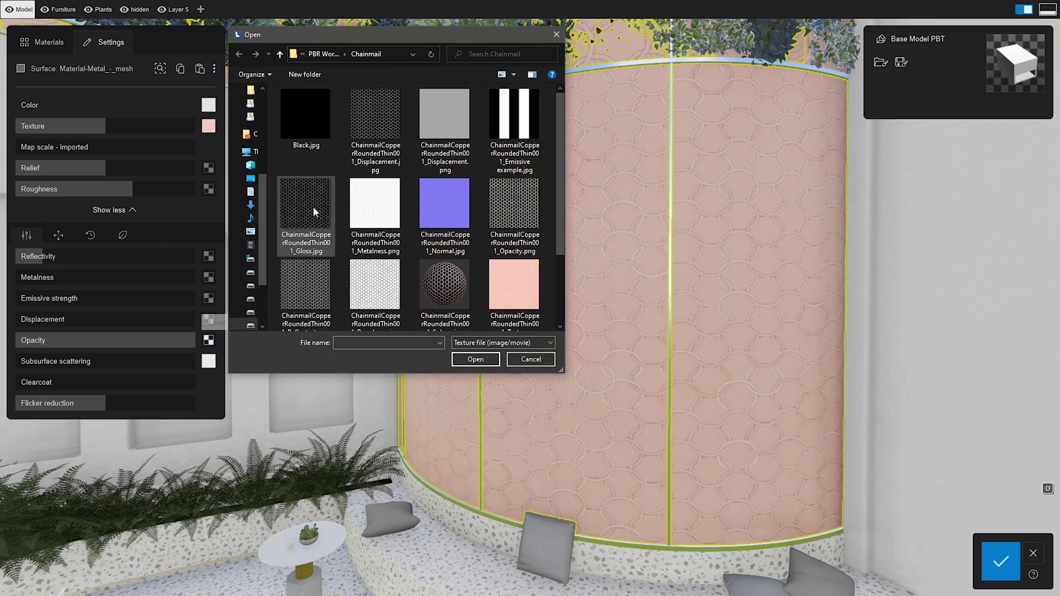
double_click(496, 221)
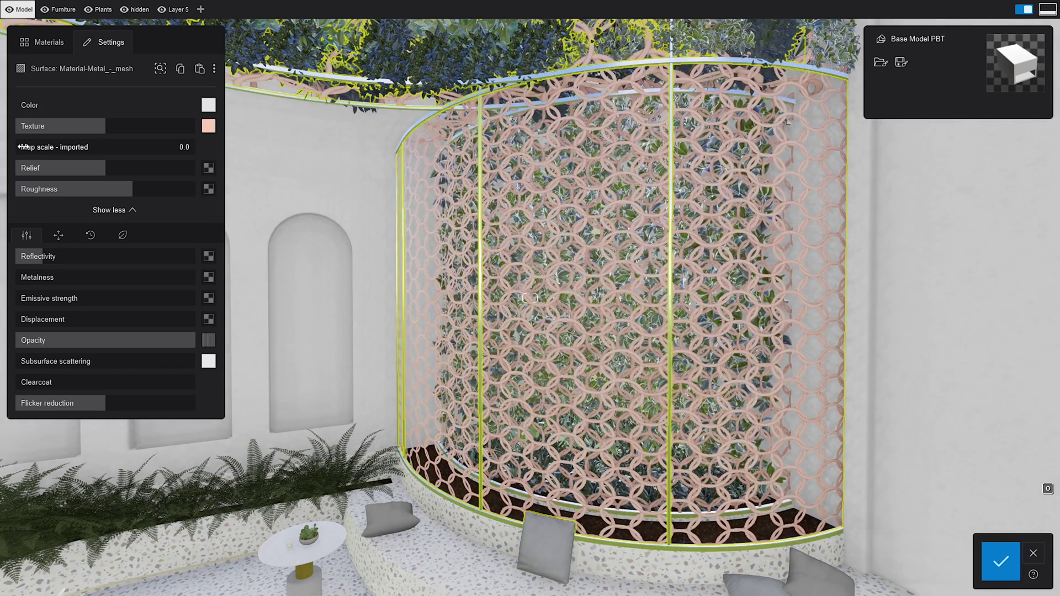
left_click_drag(22, 147, 65, 155)
key("w")
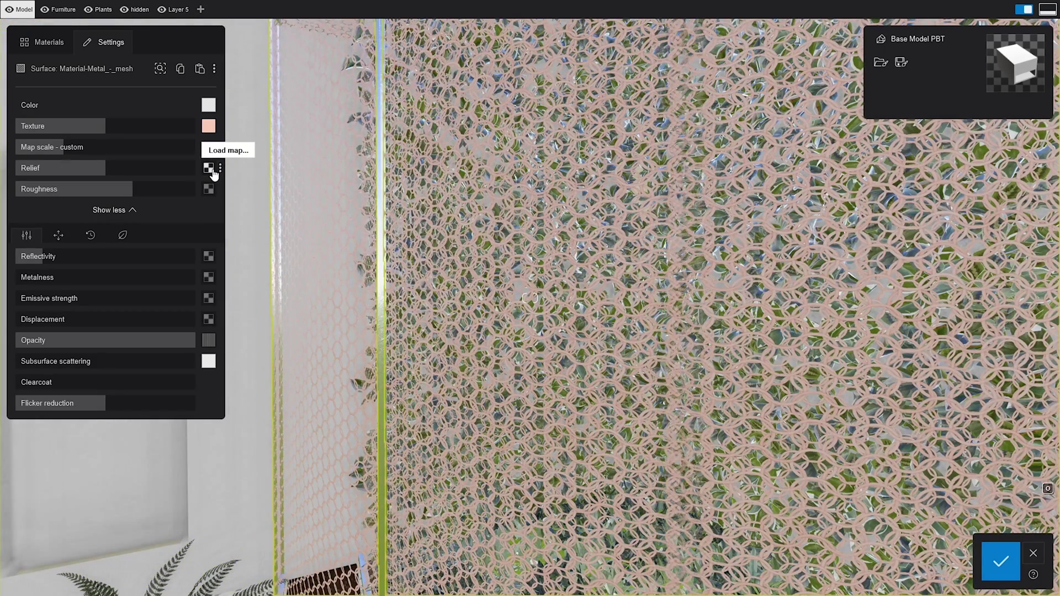
- Load the chainmail Normal map as relief and raise relief strength to about 107%
left_click(213, 172)
left_click(463, 343)
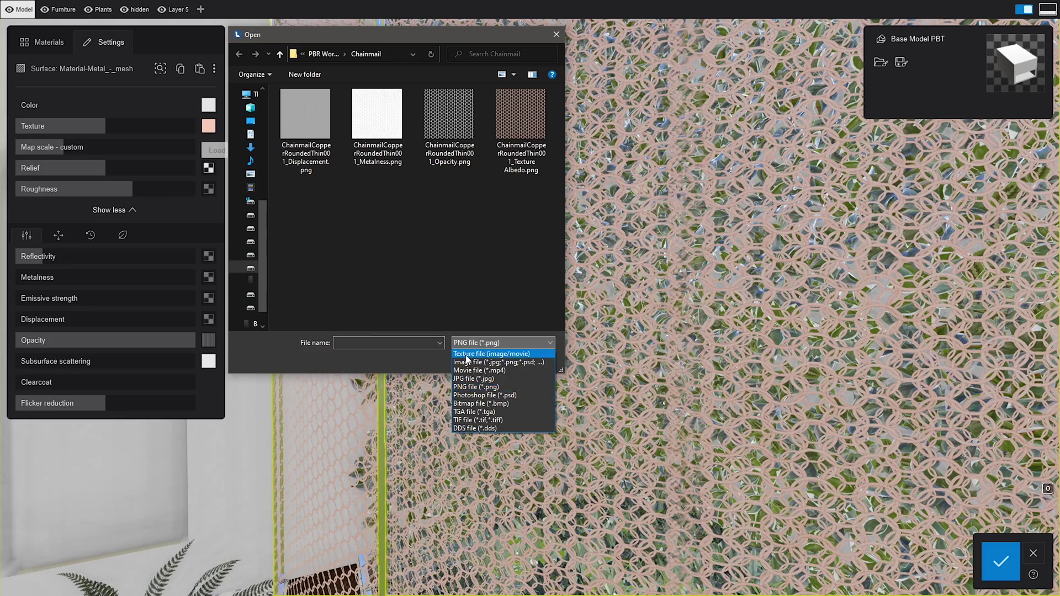
left_click(467, 354)
double_click(449, 220)
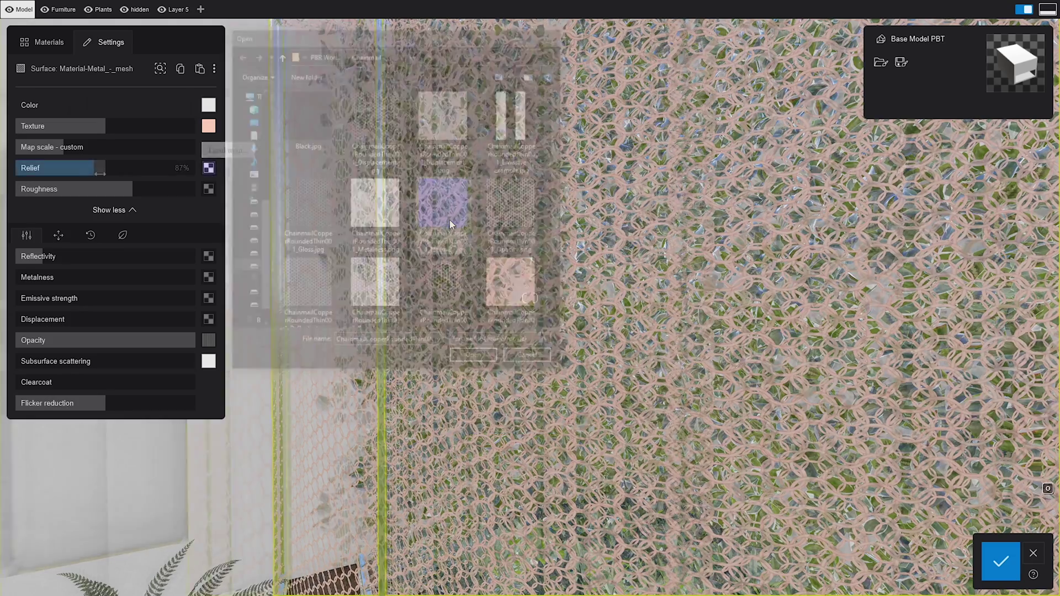
mouse_move(100, 174)
left_mouse_down()
mouse_move(118, 174)
mouse_move(105, 173)
left_mouse_up()
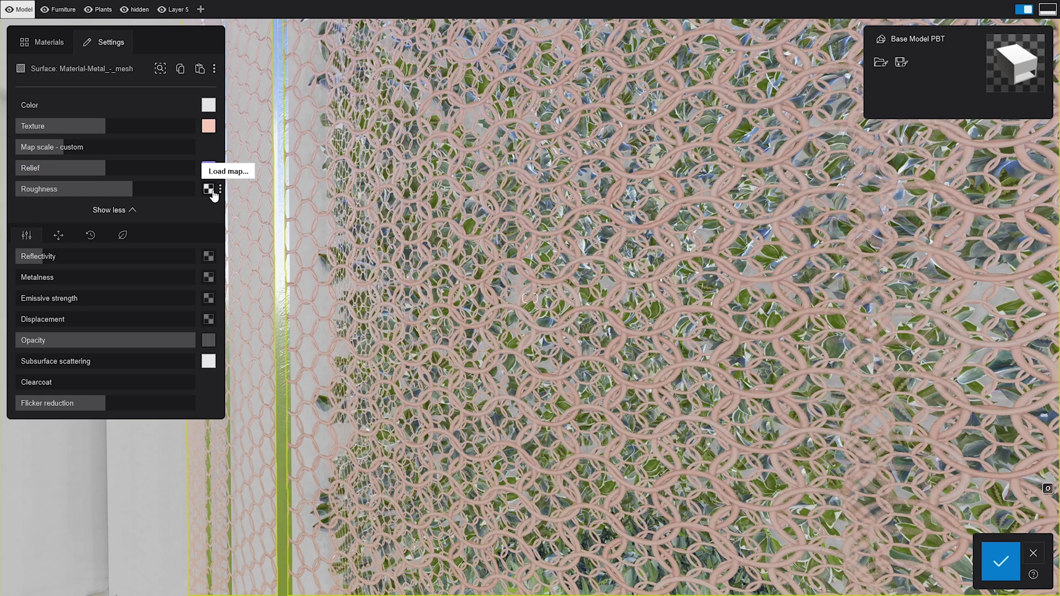
- Load the chainmail Gloss.jpg as the roughness map, invert it, and set roughness to 200%
left_click(210, 190)
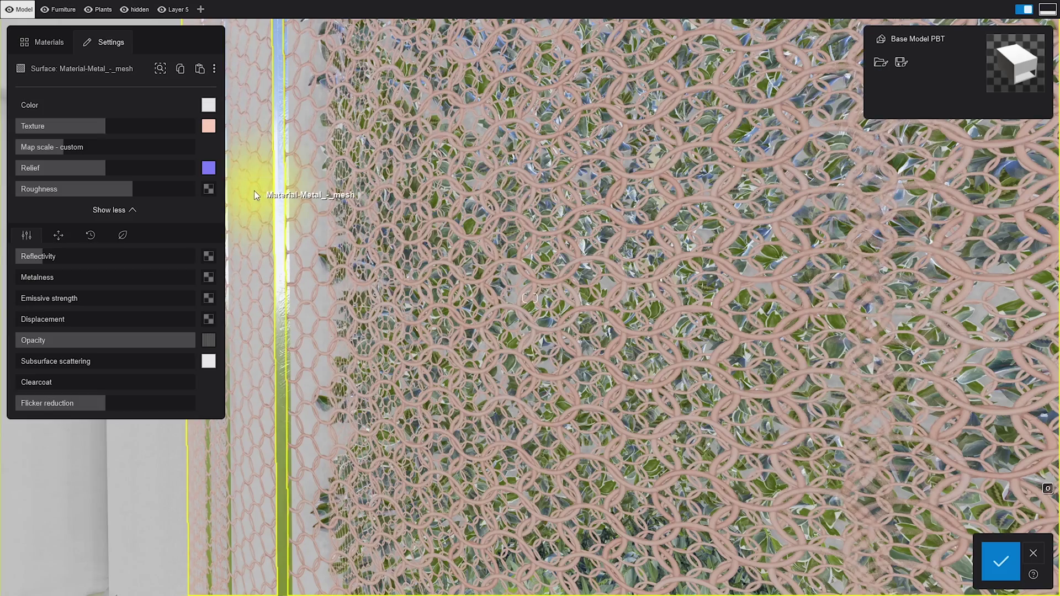
left_click(209, 190)
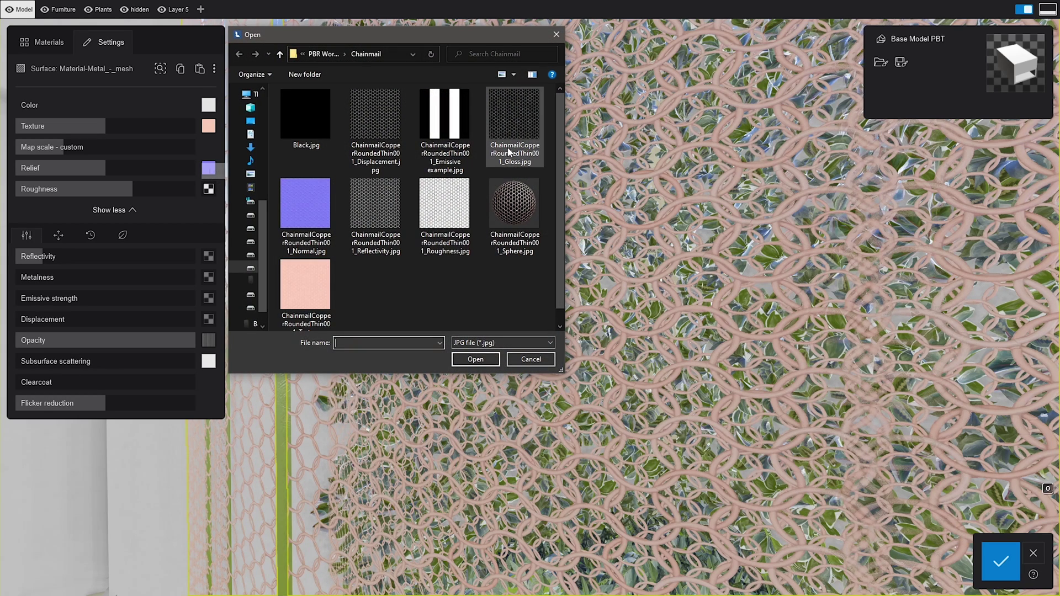
double_click(509, 153)
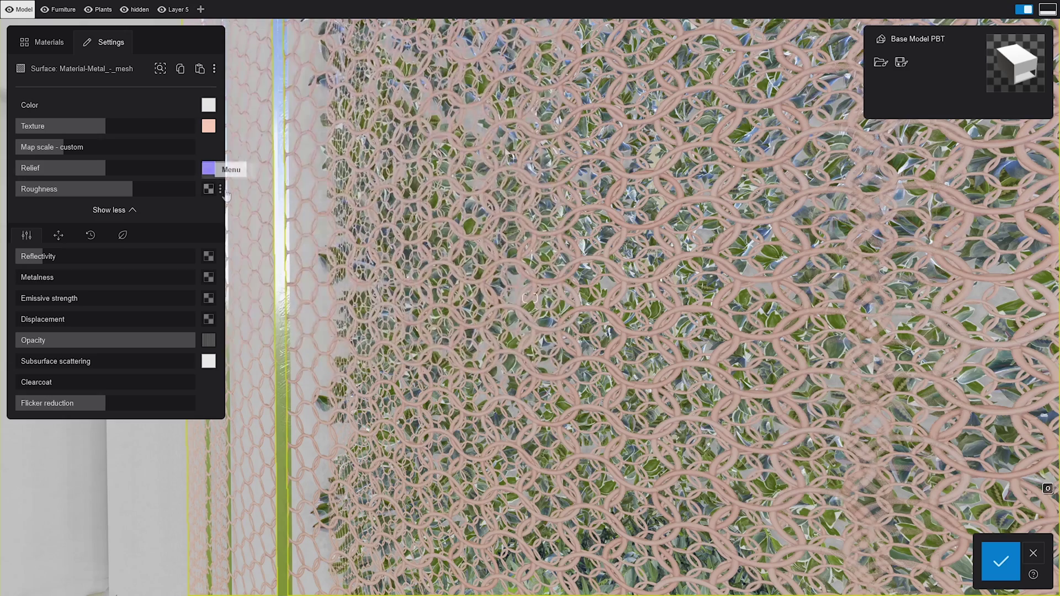
left_click(223, 189)
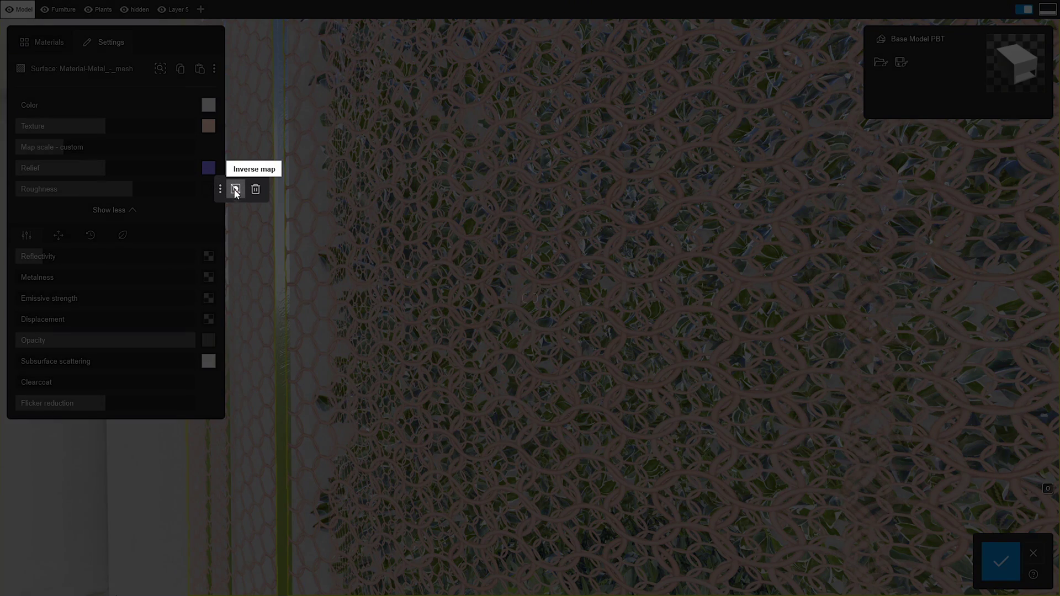
left_click(235, 190)
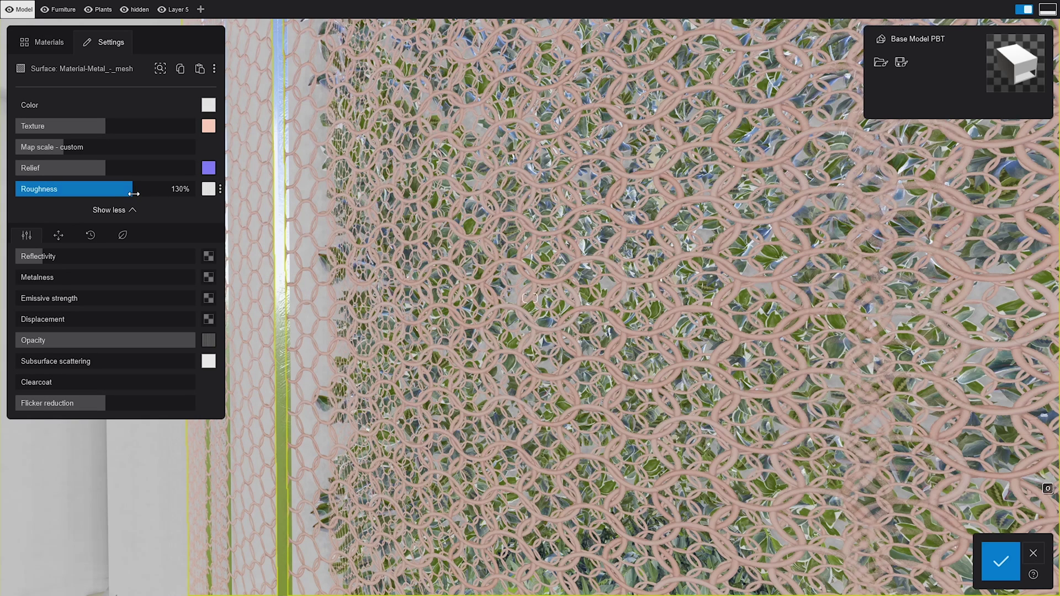
left_click_drag(134, 194, 3, 190)
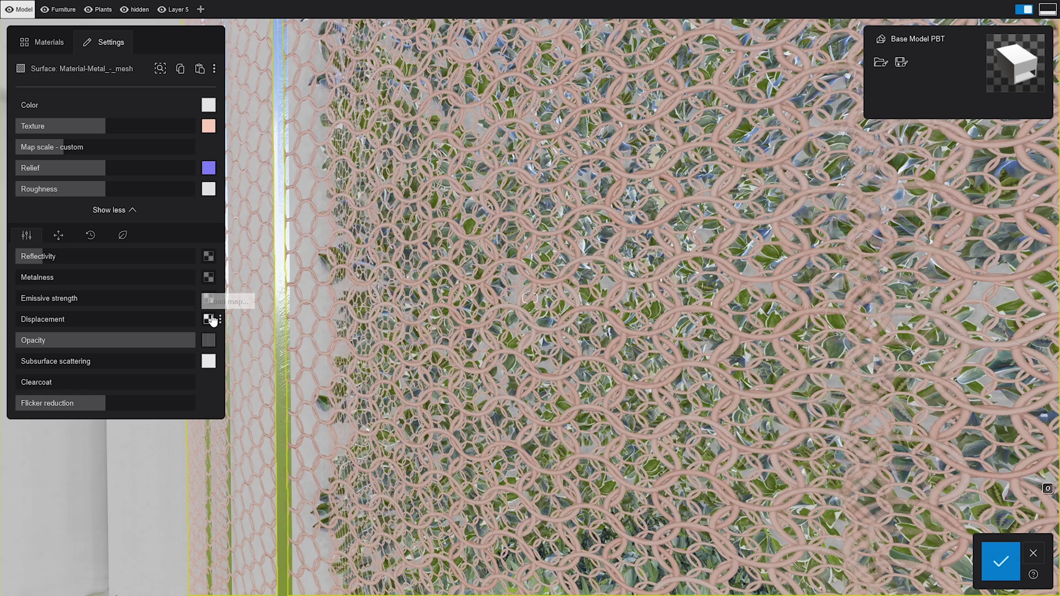
mouse_move(214, 343)
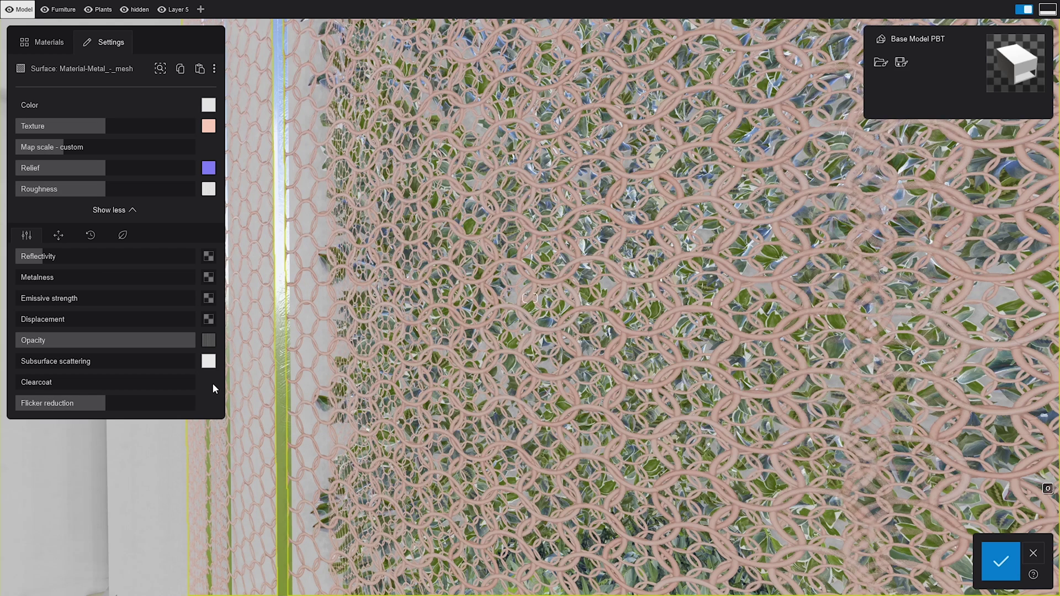
- Load the chainmail Metalness.png map, showing image files, and set metalness to 100%
left_click(208, 278)
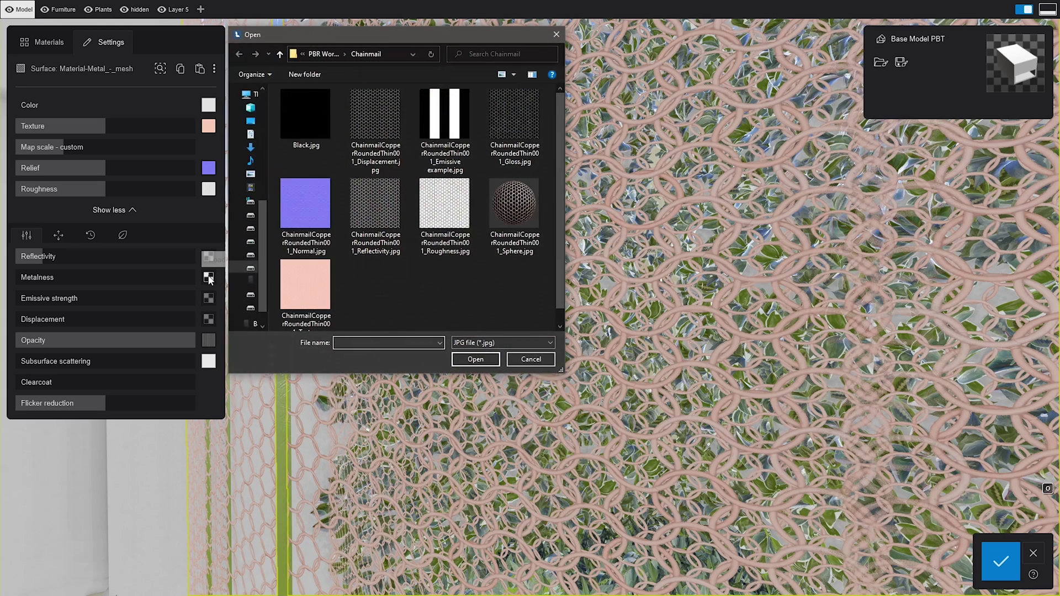
left_click(478, 344)
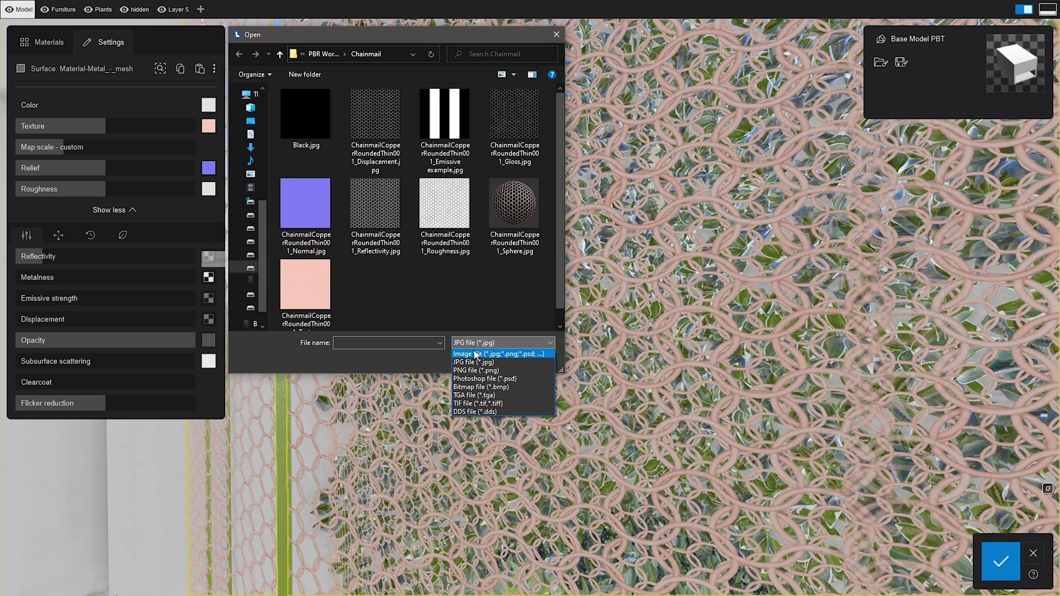
left_click(473, 354)
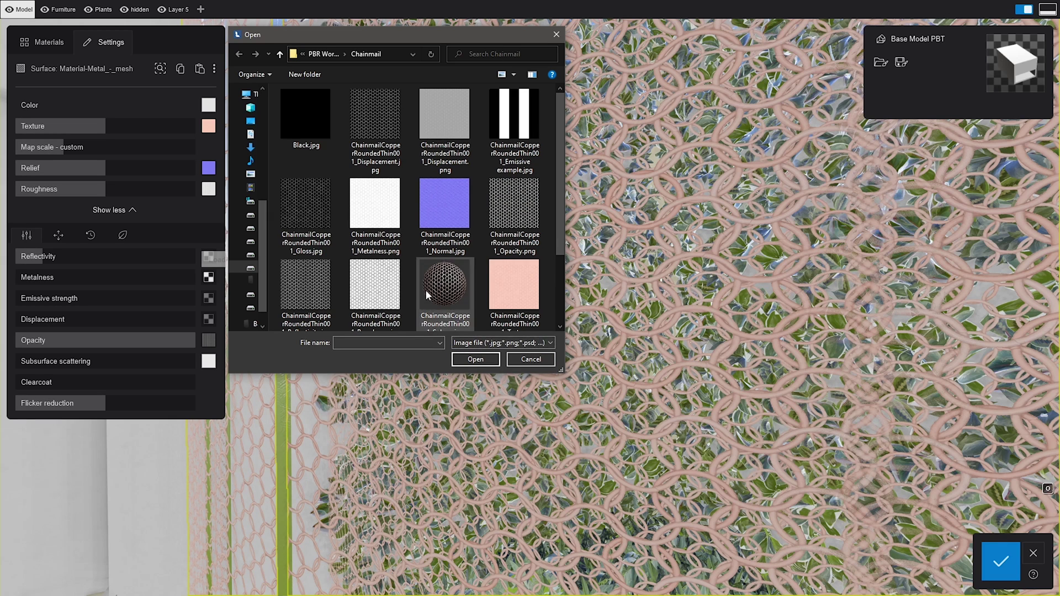
double_click(392, 225)
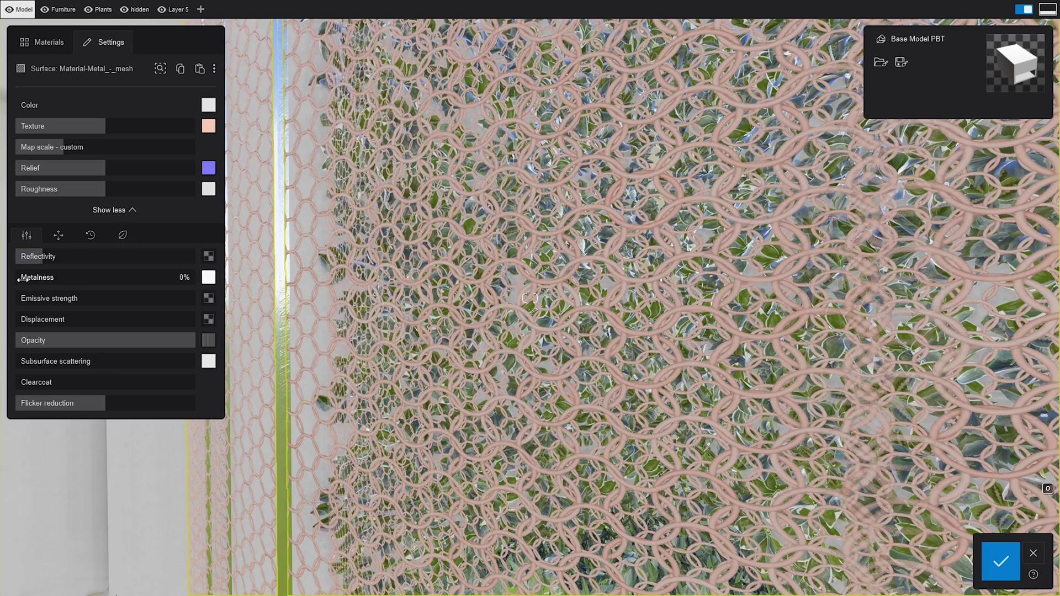
left_click_drag(22, 279, 106, 282)
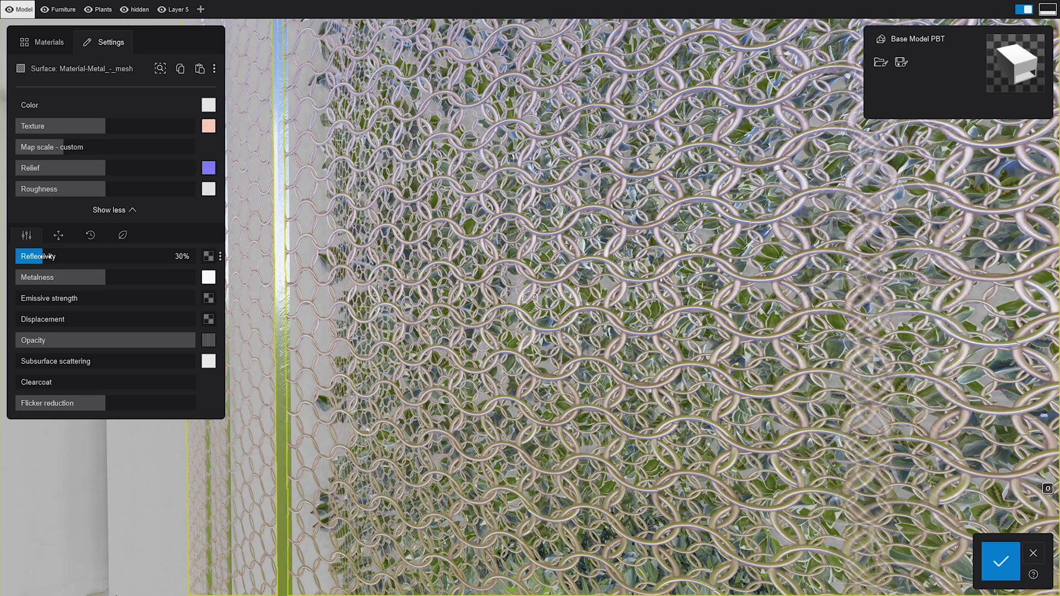
- Try out reflectivity near zero, emissive strength at 3 nits, and a lower opacity
left_click_drag(44, 256, 21, 256)
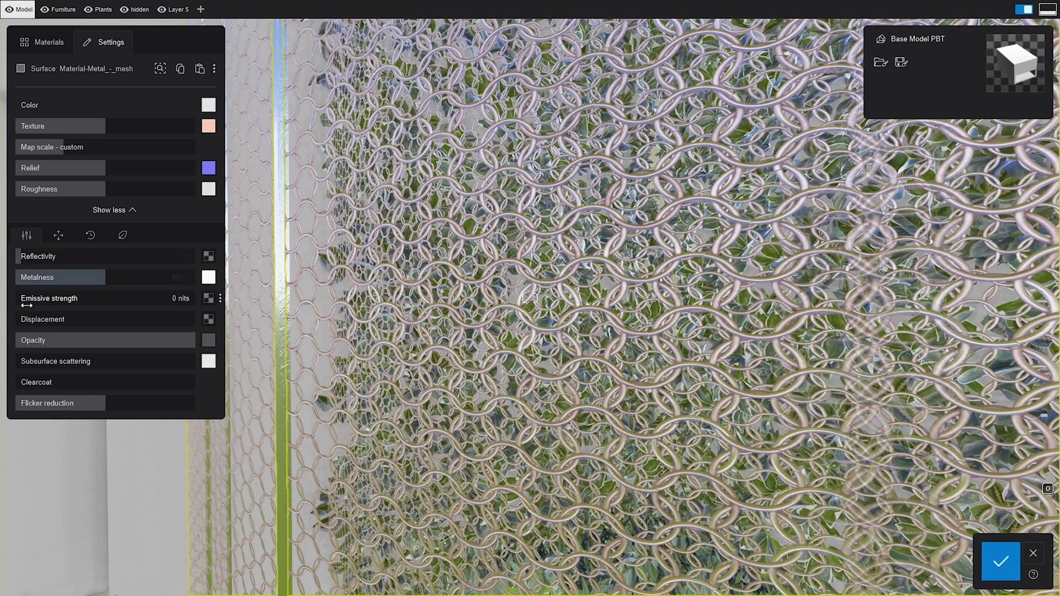
mouse_move(26, 304)
left_mouse_down()
mouse_move(76, 301)
mouse_move(26, 298)
left_mouse_up()
mouse_move(191, 340)
left_mouse_down()
mouse_move(70, 340)
mouse_move(197, 343)
left_mouse_up()
mouse_move(204, 348)
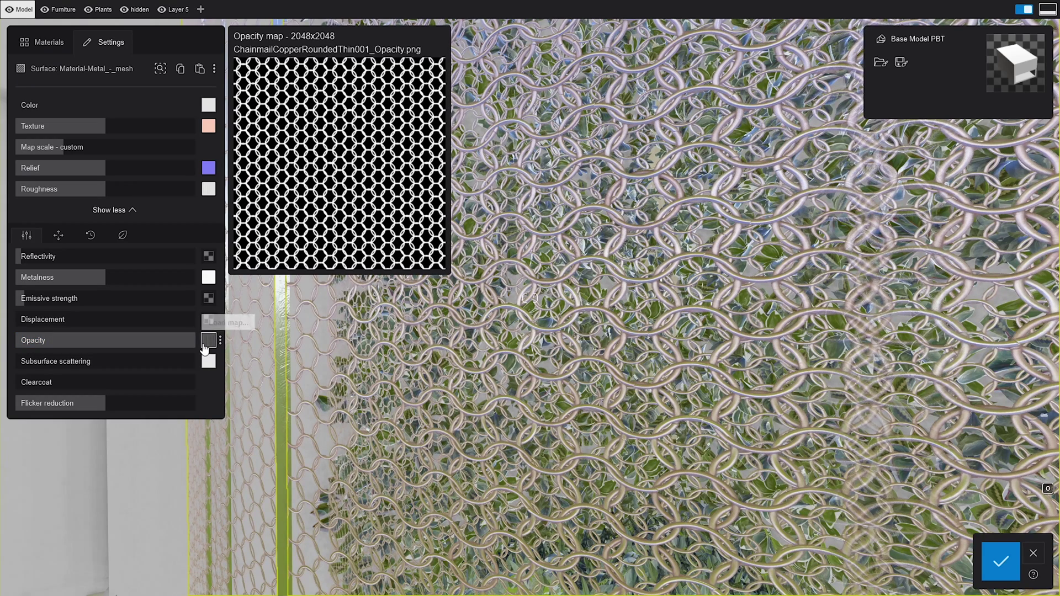
- Load the chainmail Reflectivity map and raise reflectivity to 100%
left_click(208, 341)
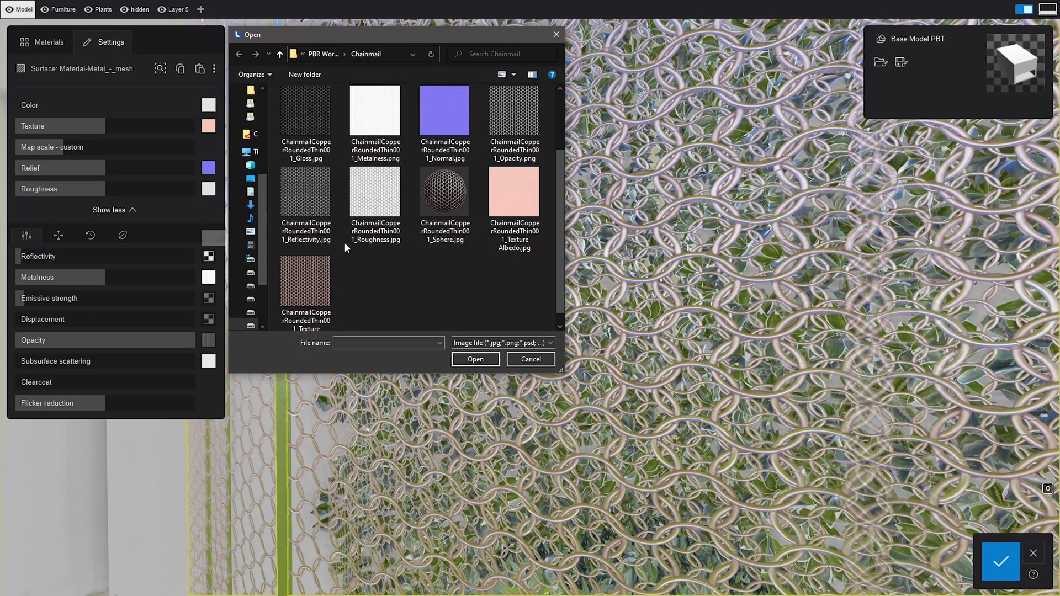
double_click(319, 223)
left_click_drag(22, 256, 104, 261)
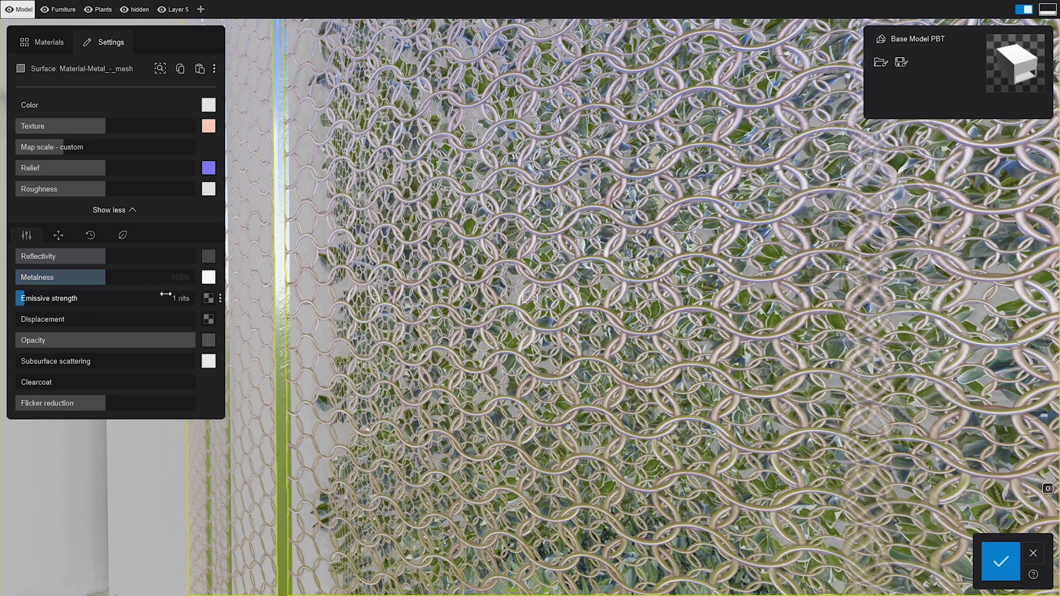
- Load the Emissive example map, boost then tone down the glow, and set opacity to 62%
left_click(208, 296)
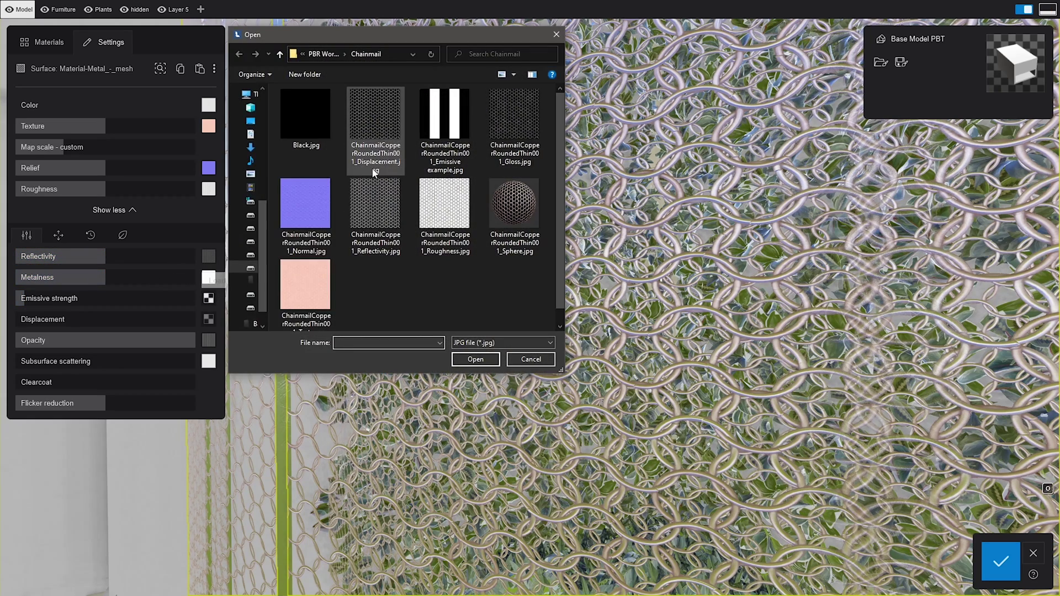
double_click(444, 116)
left_click_drag(22, 298, 185, 296)
mouse_move(190, 341)
left_mouse_down()
mouse_move(24, 340)
mouse_move(197, 346)
left_mouse_up()
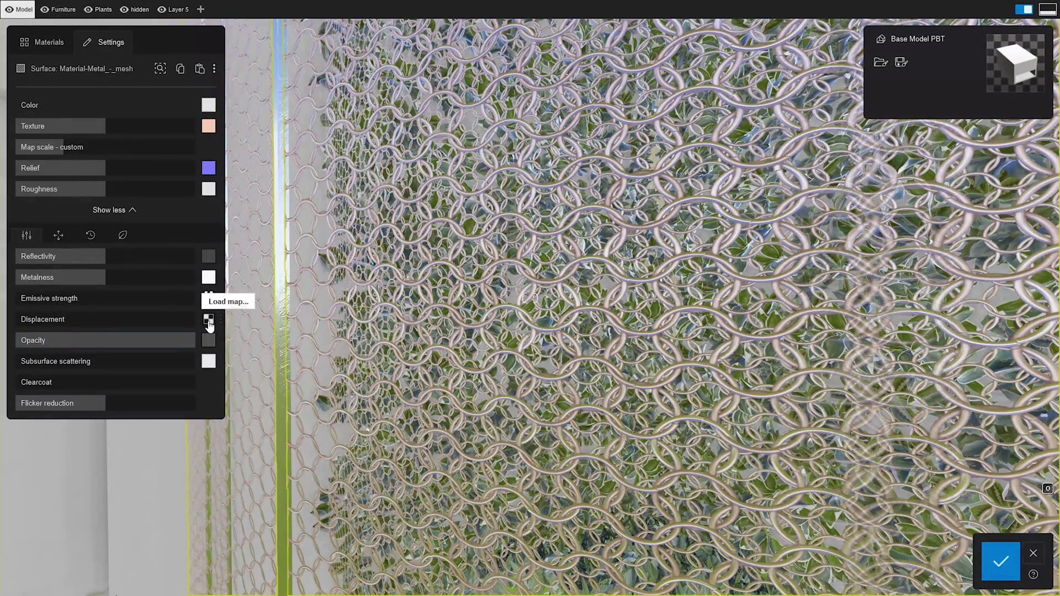
- Load the chainmail Displacement map, including PNG images, and set displacement to about 50%
left_click(208, 320)
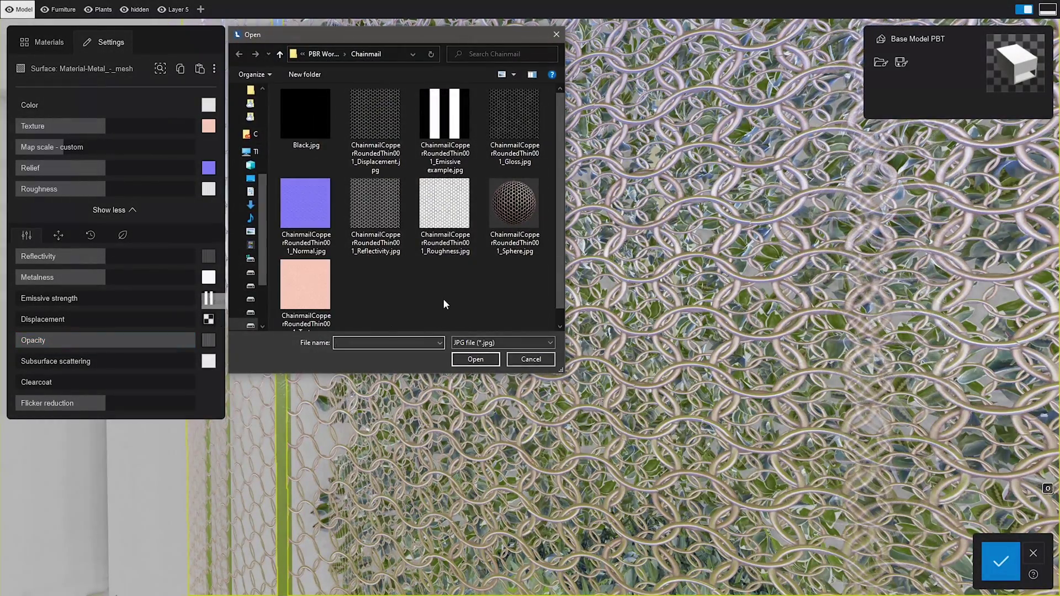
left_click(482, 344)
left_click(476, 352)
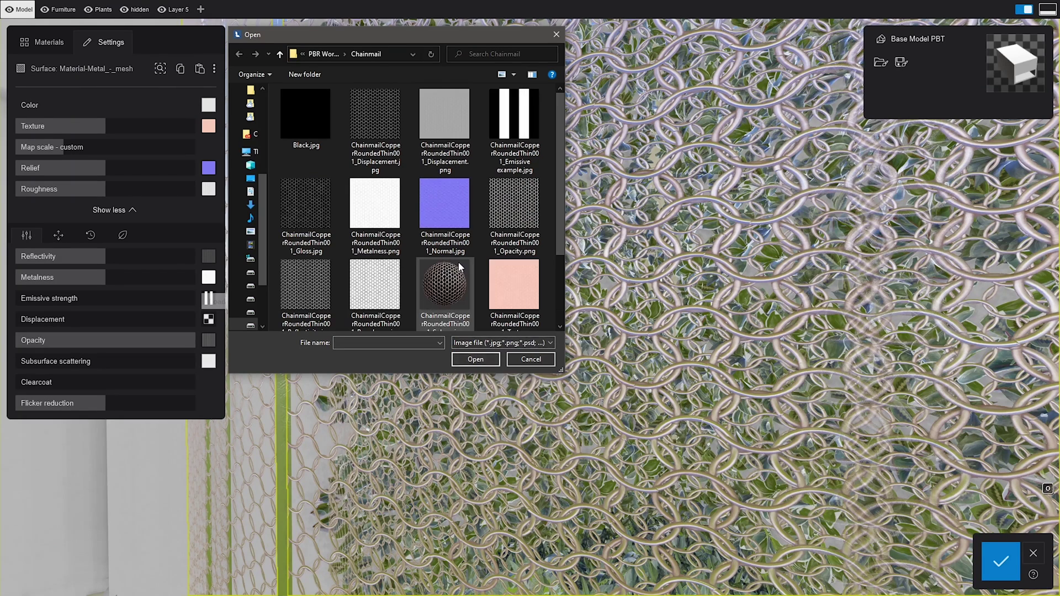
double_click(400, 149)
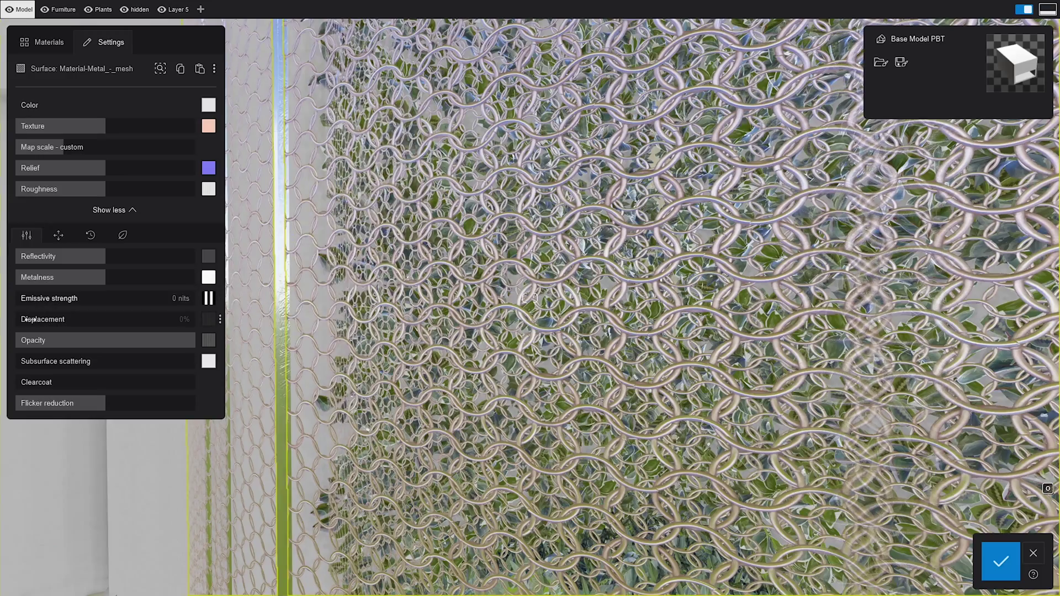
left_click_drag(22, 323, 106, 329)
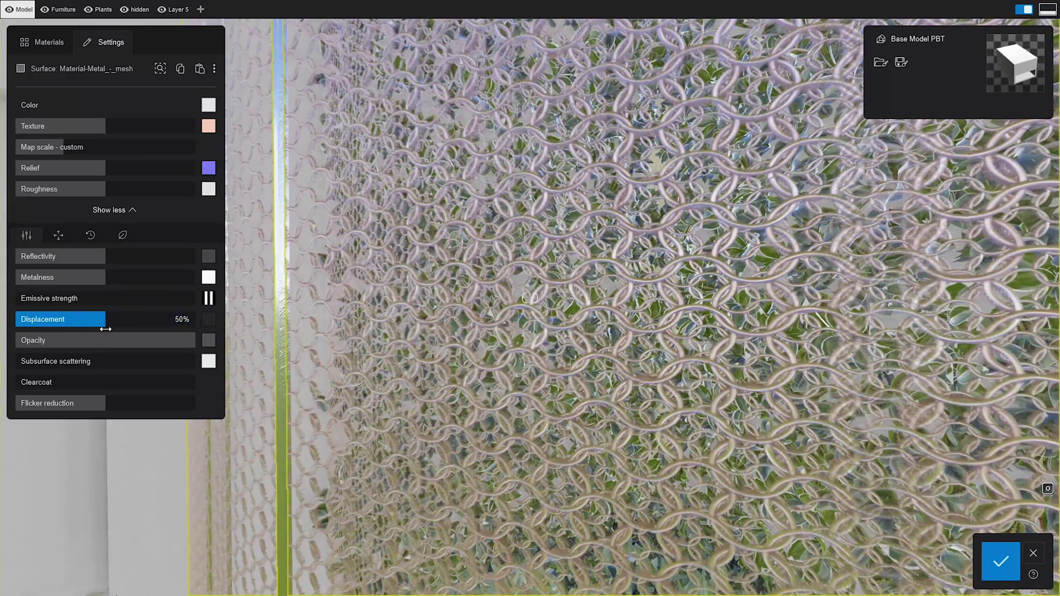
left_click_drag(309, 337, 464, 342)
- Fly up close to the chainmail wall, test a clearcoat, then give the wooden floor 100% clearcoat
key("s")
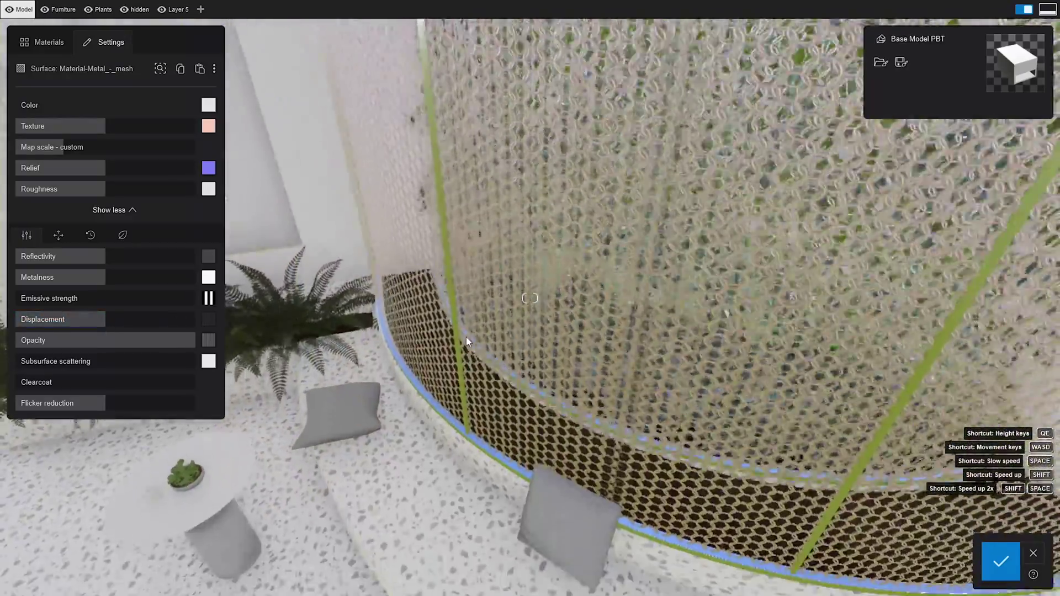
key("w")
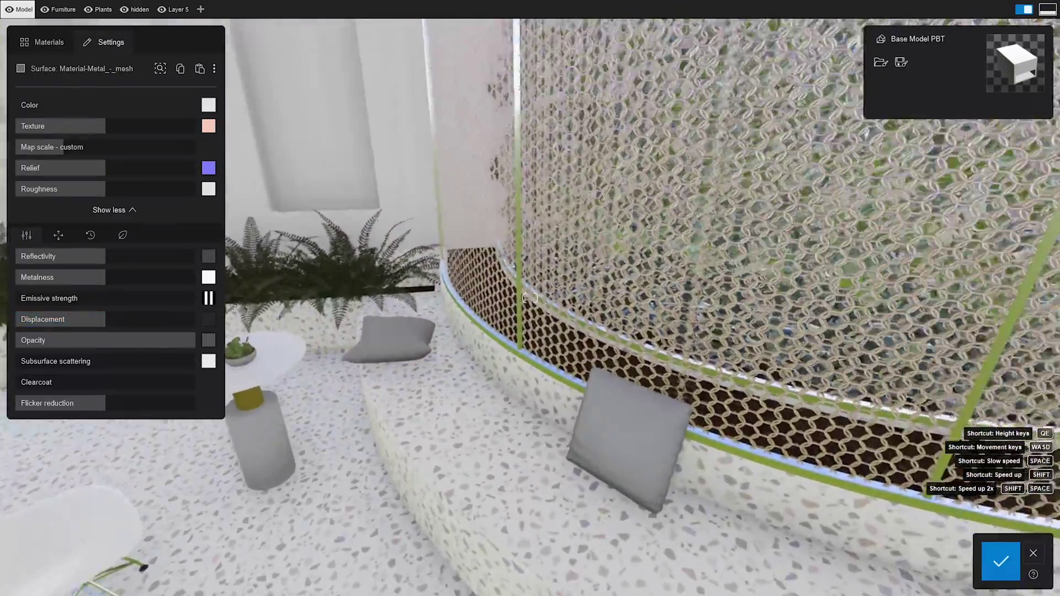
key("w")
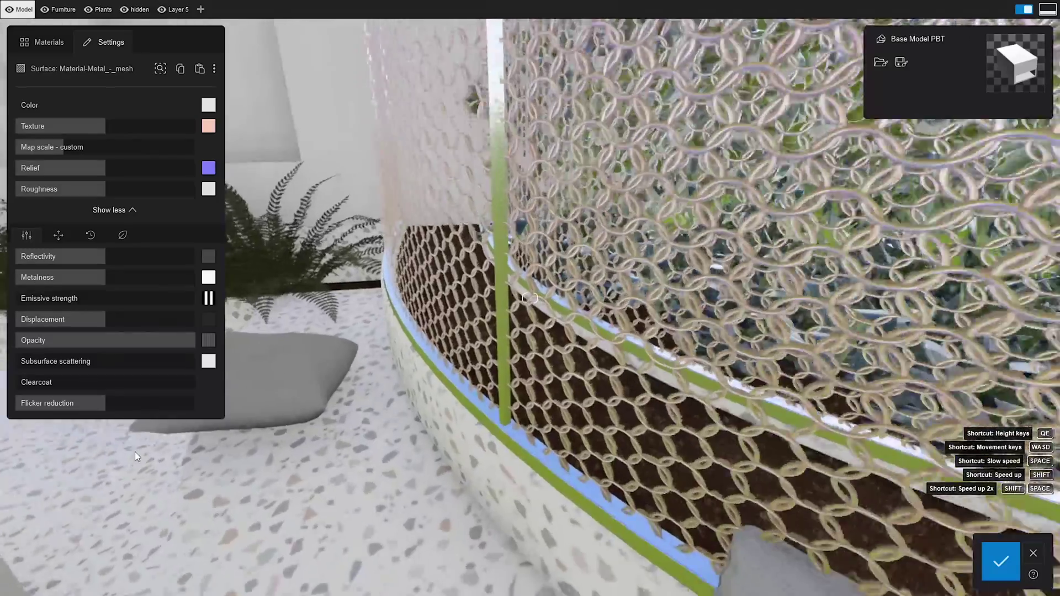
key("w")
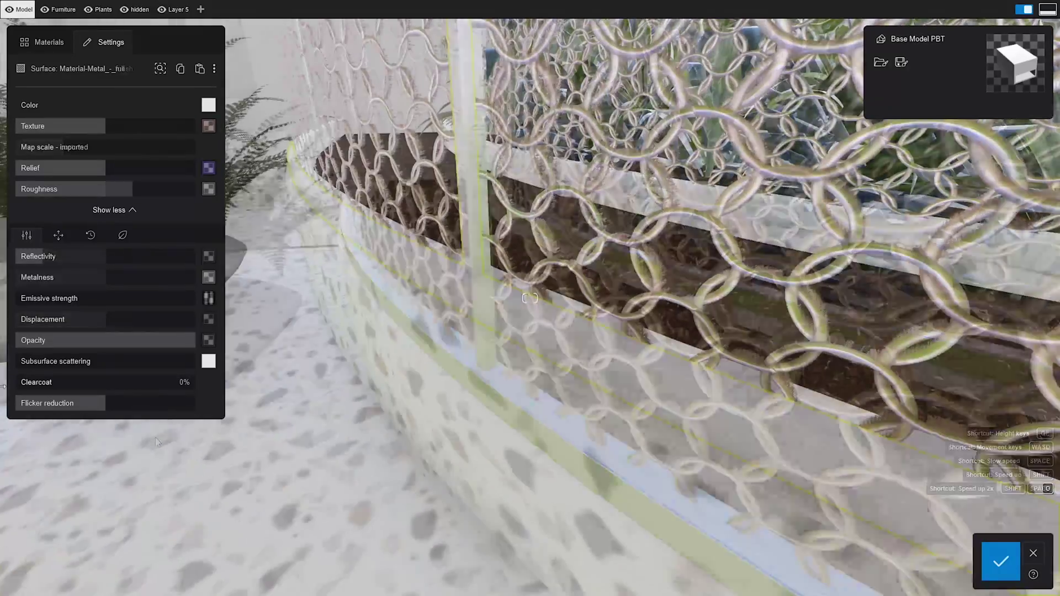
left_click_drag(44, 382, 255, 359)
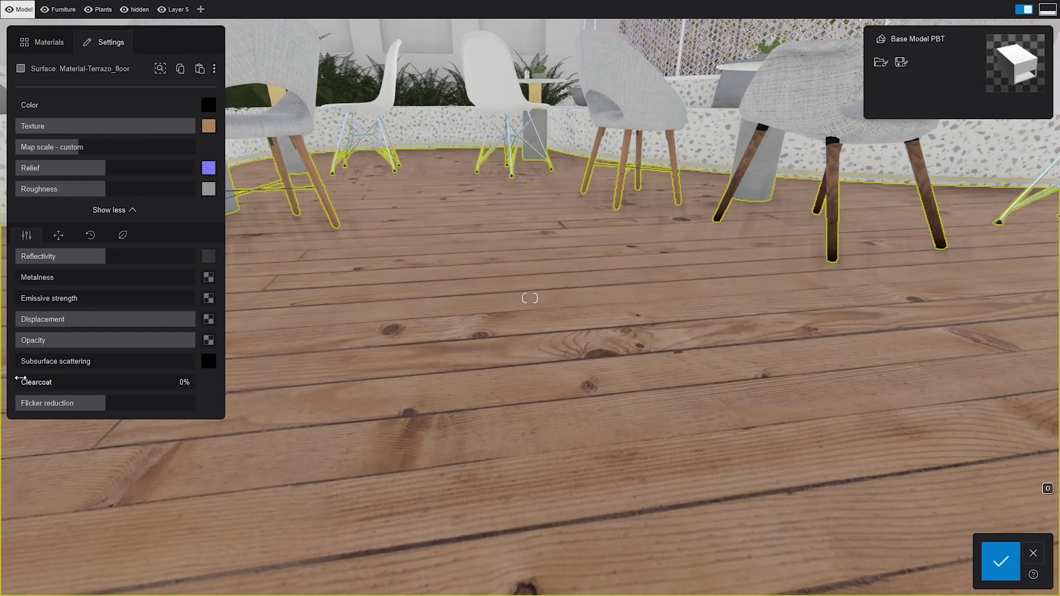
left_click_drag(21, 379, 215, 373)
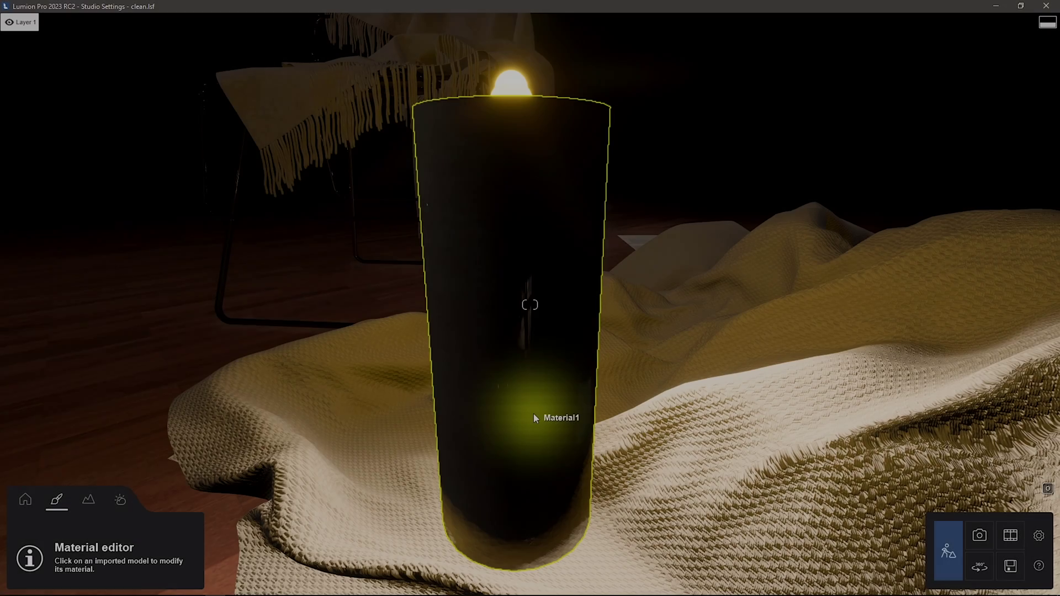
- Select the candle's Material1 and add subsurface scattering in its settings for translucent wax
left_click(534, 415)
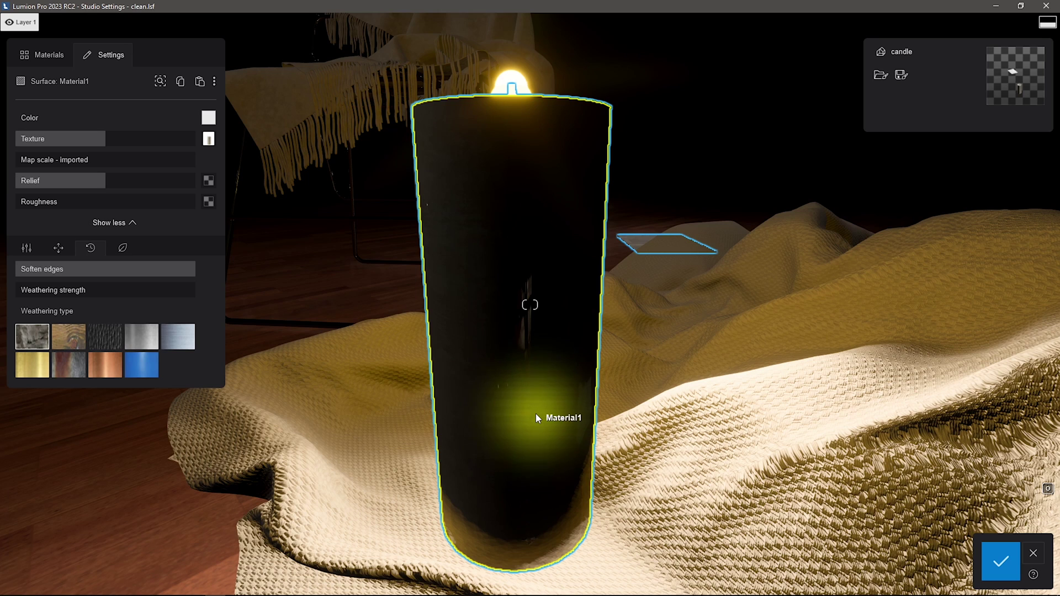
left_click(34, 249)
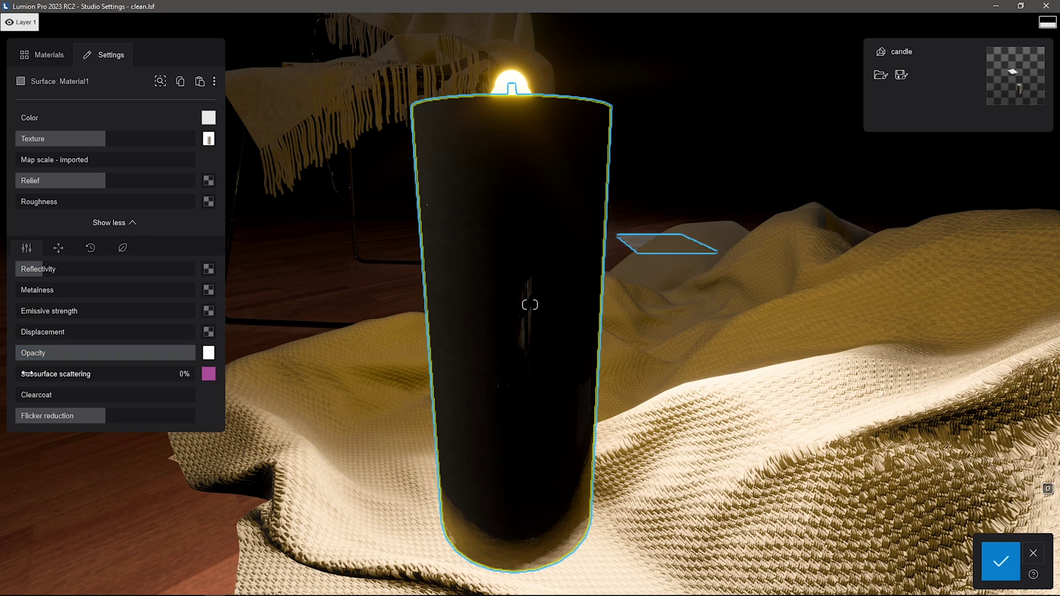
left_click_drag(26, 374, 78, 387)
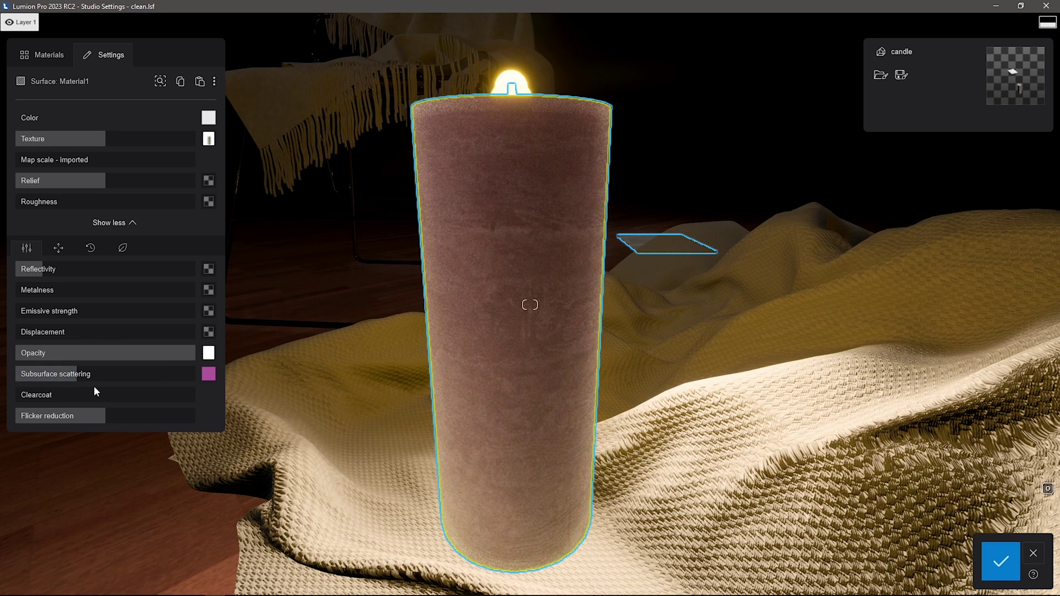